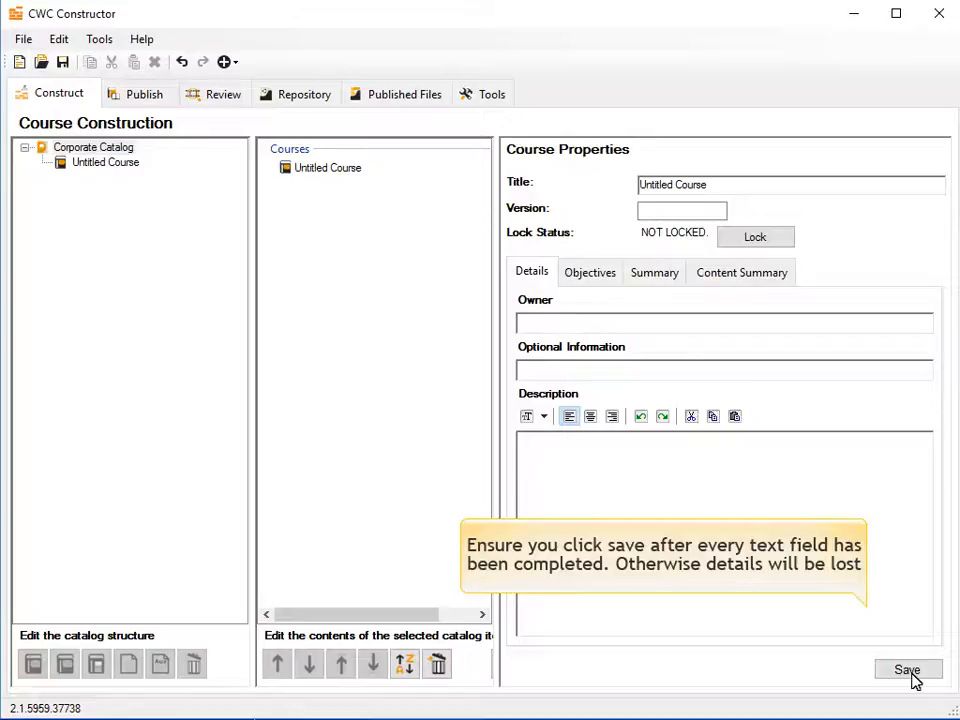
Copy the course title from the Word storyboard and replace the untitled course's title with ABC Product Overview
left_click(910, 672)
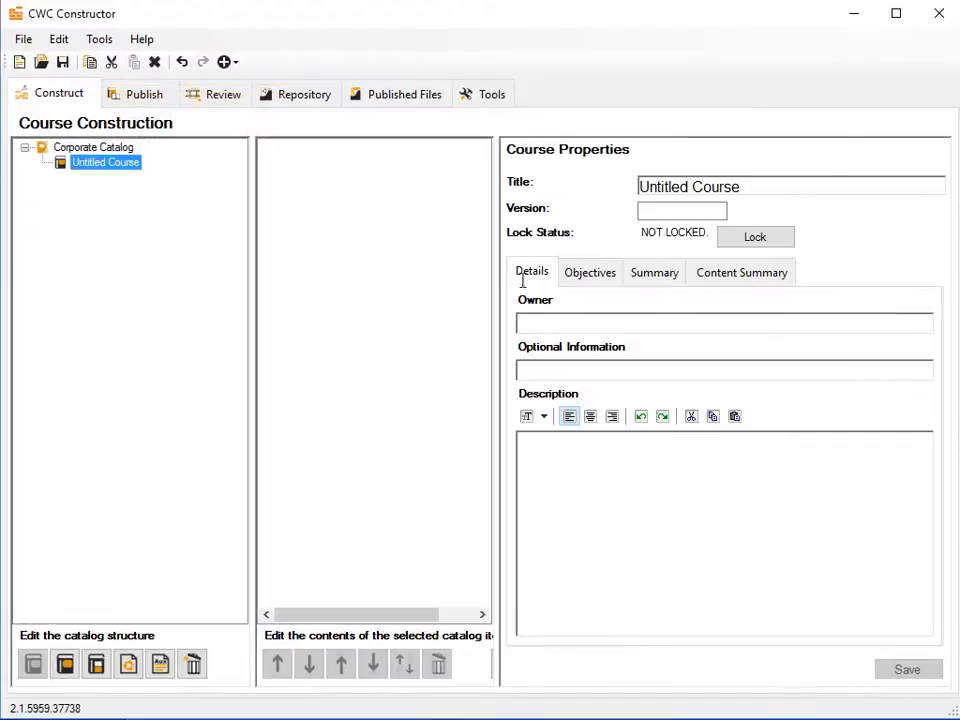
key("alt+Tab")
left_click_drag(234, 205, 347, 206)
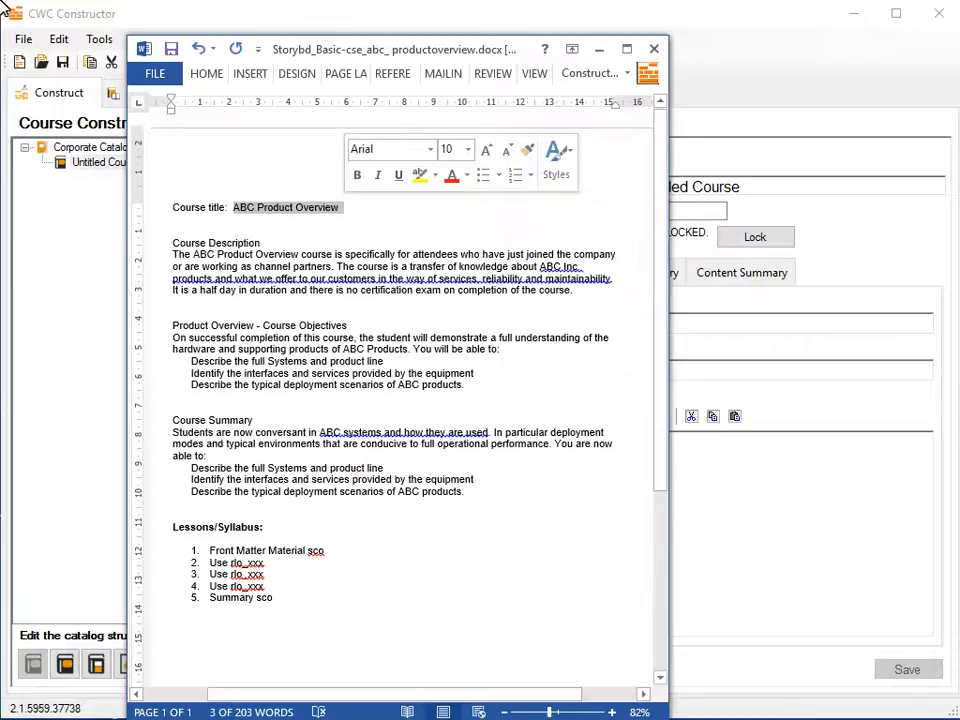
right_click(329, 208)
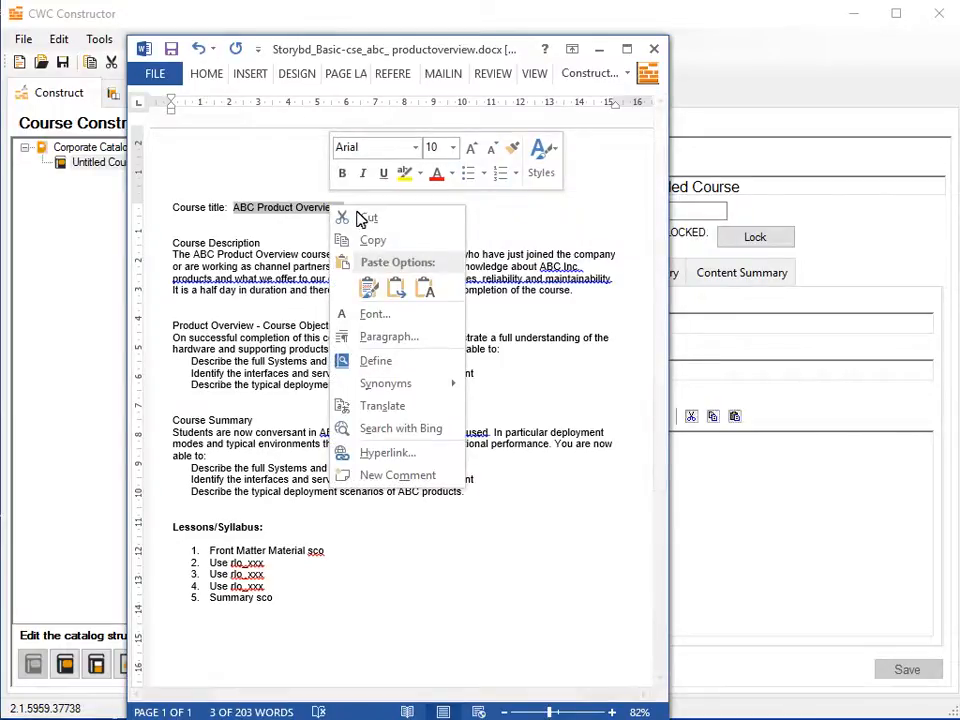
left_click(372, 240)
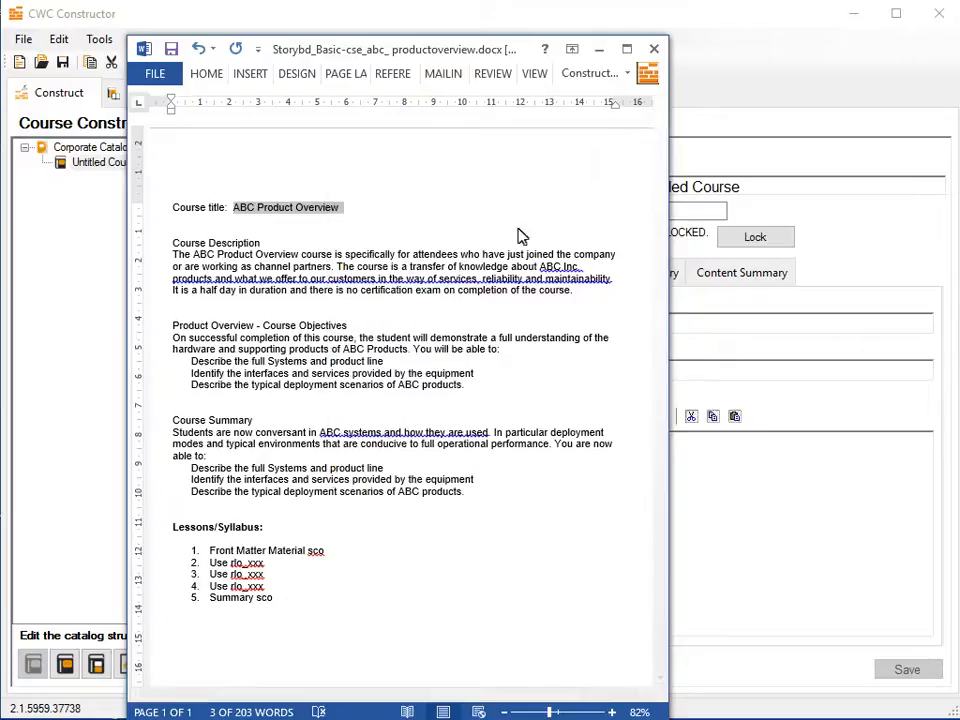
left_click(784, 20)
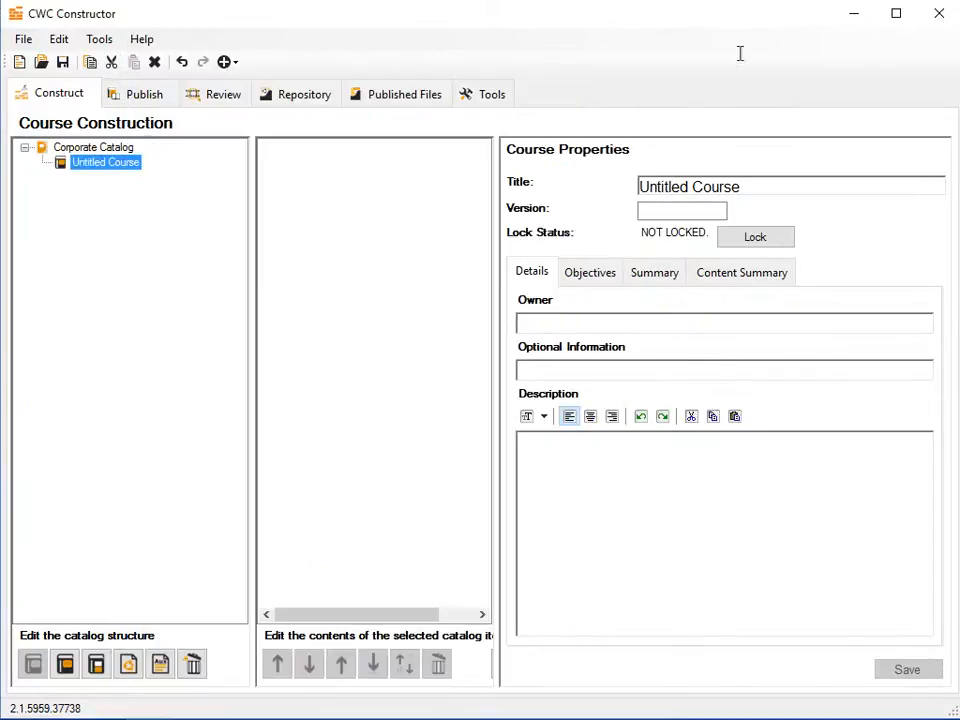
left_click(722, 182)
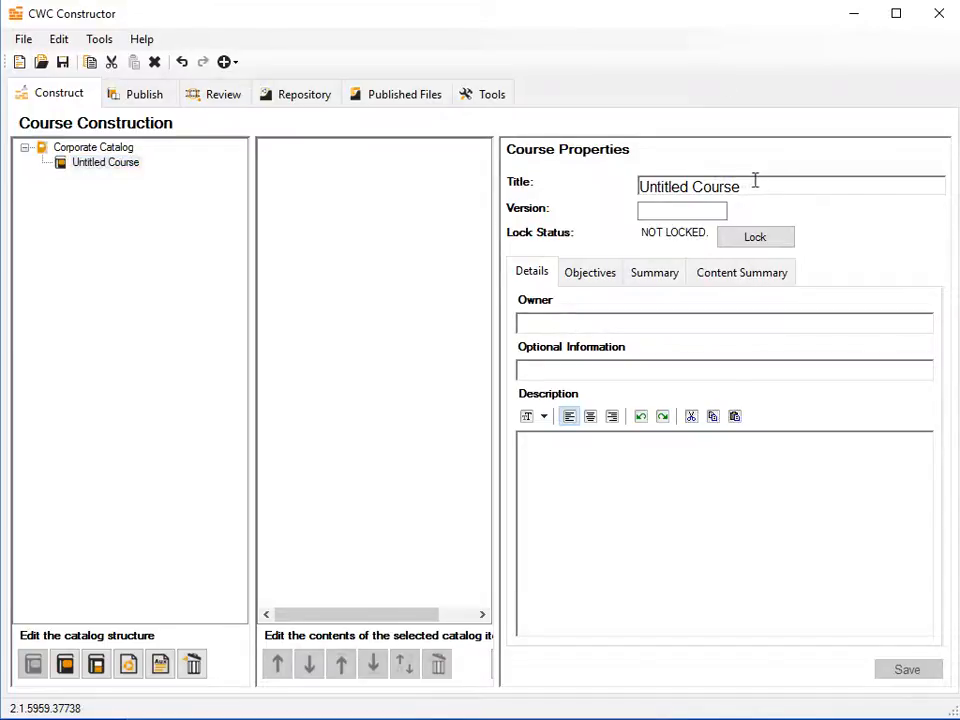
left_click_drag(754, 182, 651, 189)
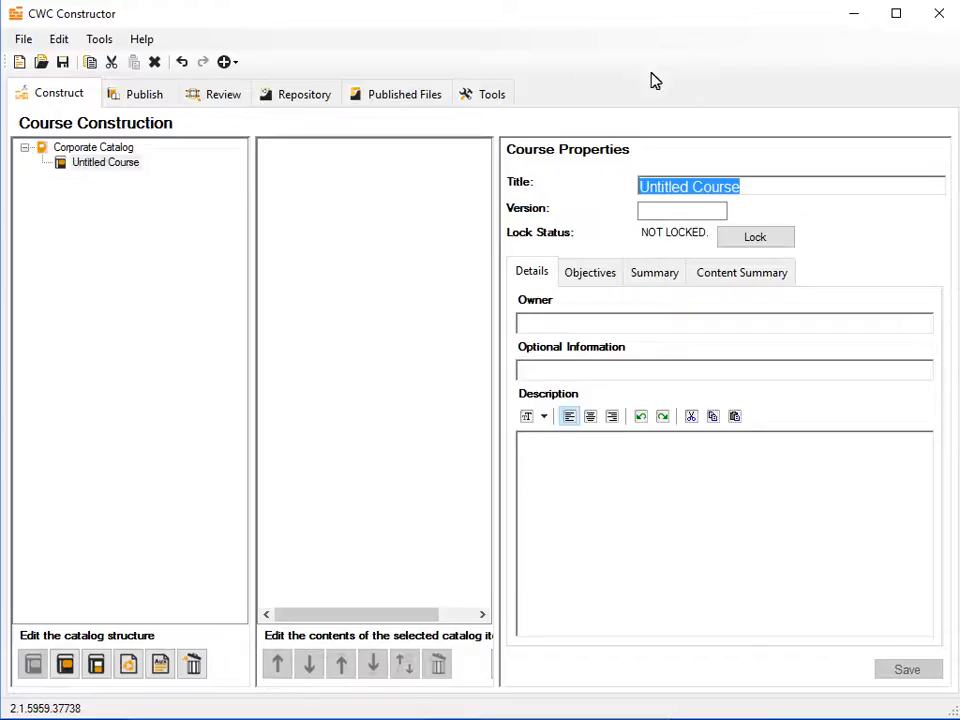
type("ABC Product Overview")
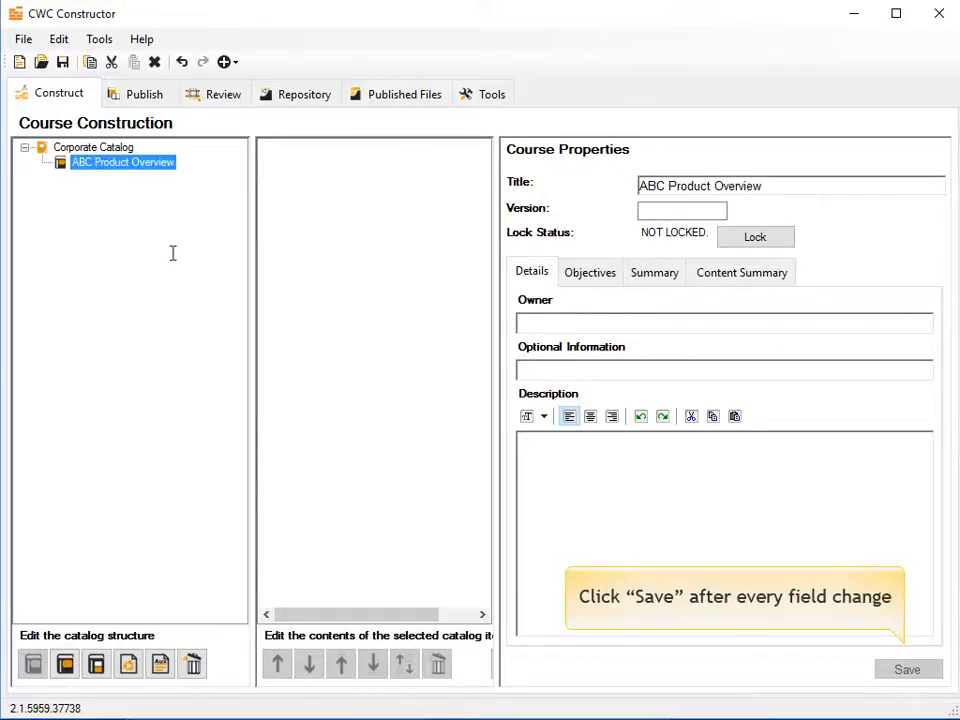
Copy the Course Description paragraph from the Word storyboard into the course's Description field and save it
left_click_drag(173, 253, 578, 289)
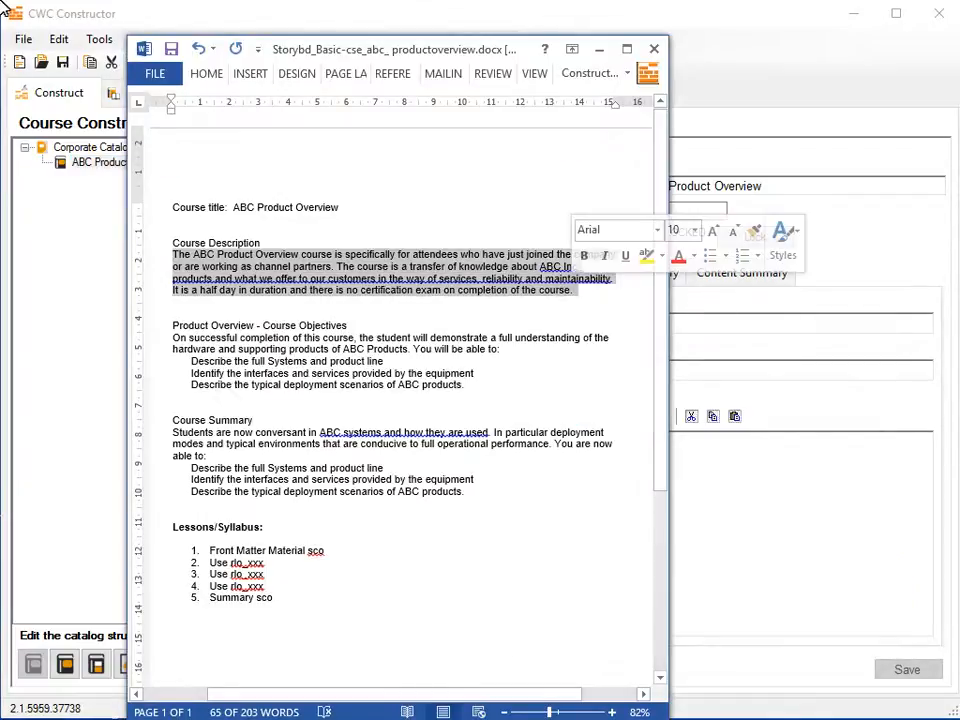
right_click(548, 270)
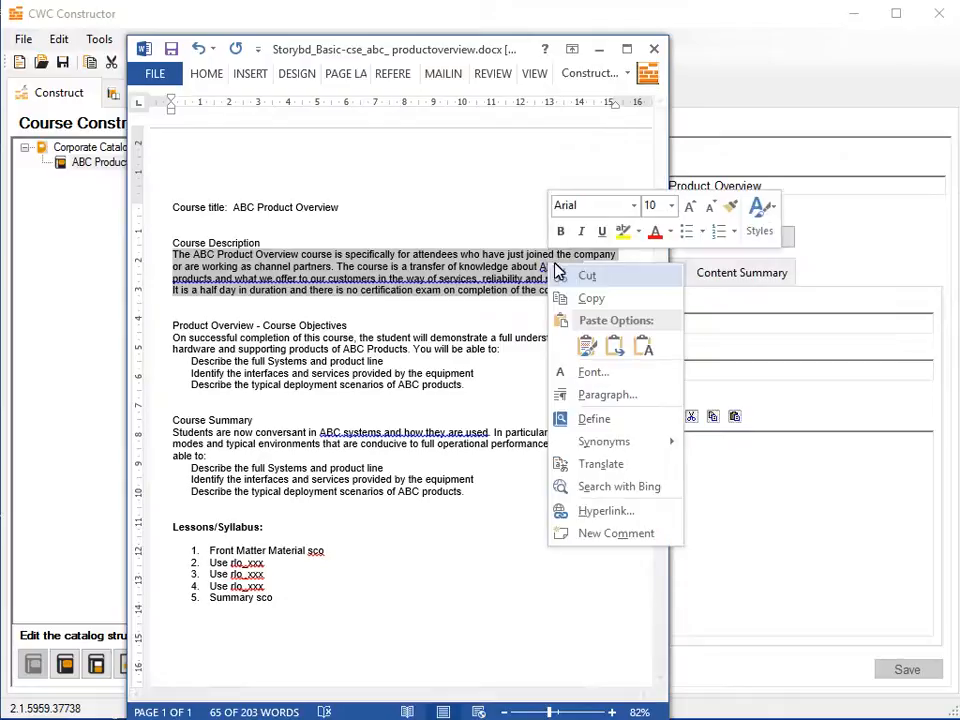
left_click(590, 298)
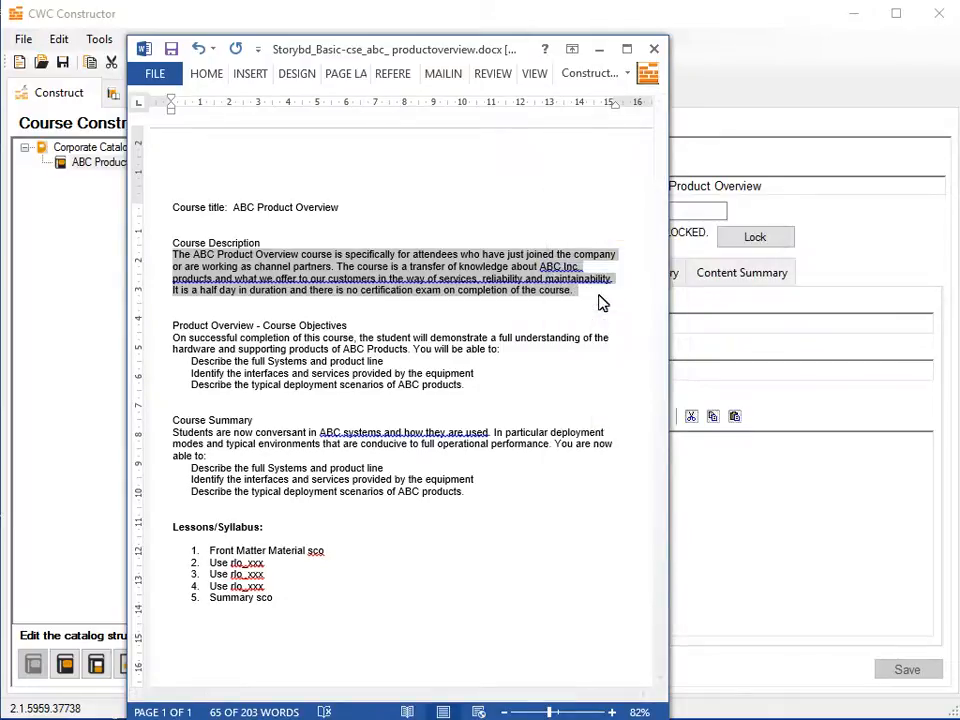
left_click(919, 238)
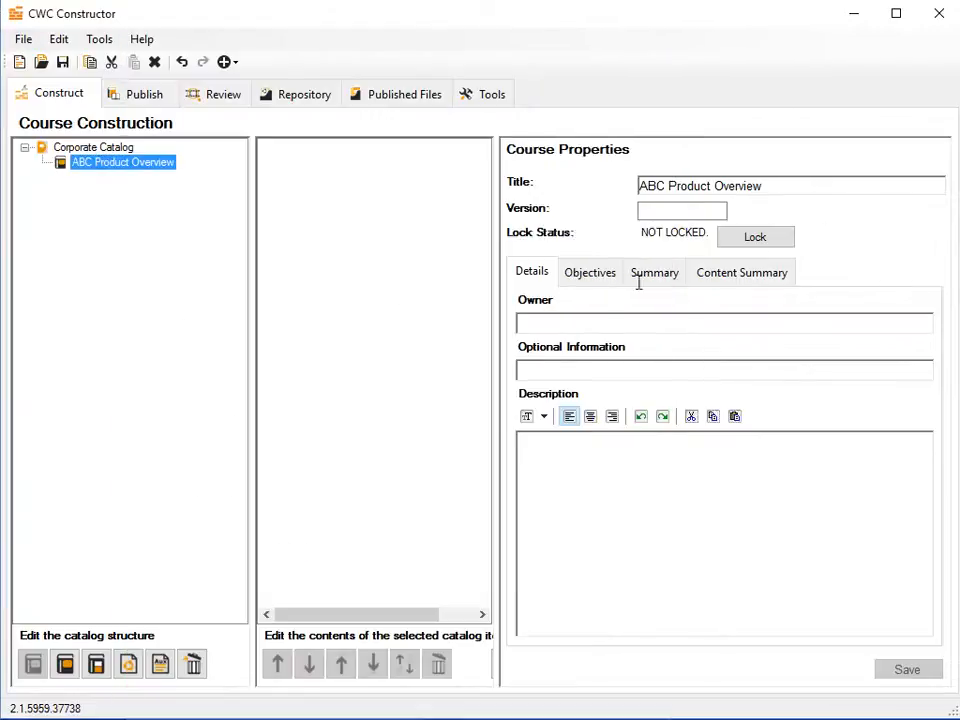
left_click(533, 465)
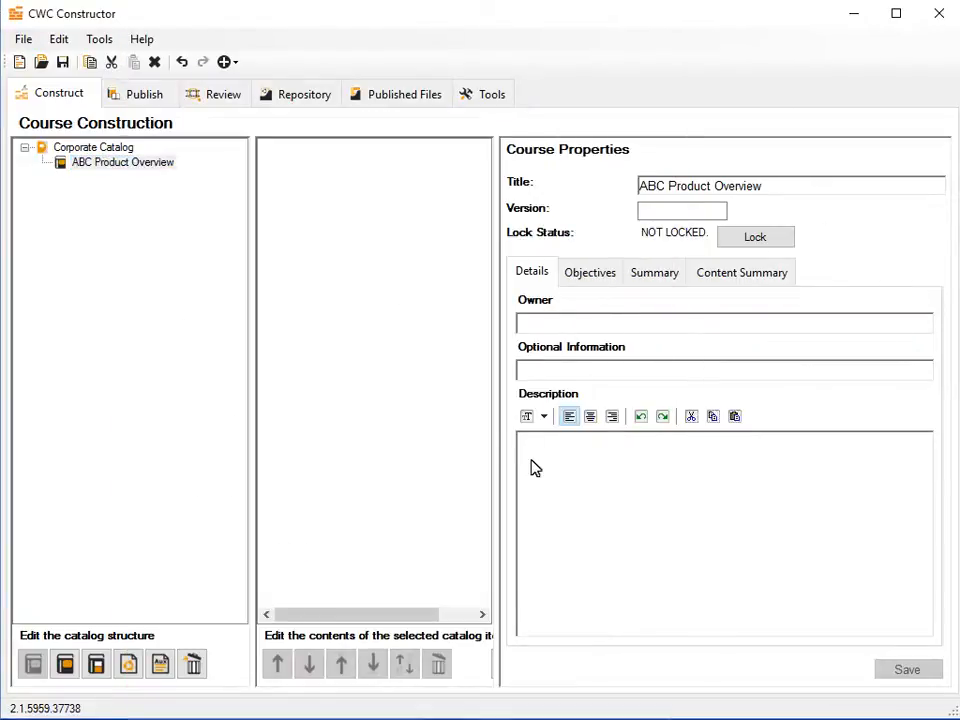
left_click(735, 418)
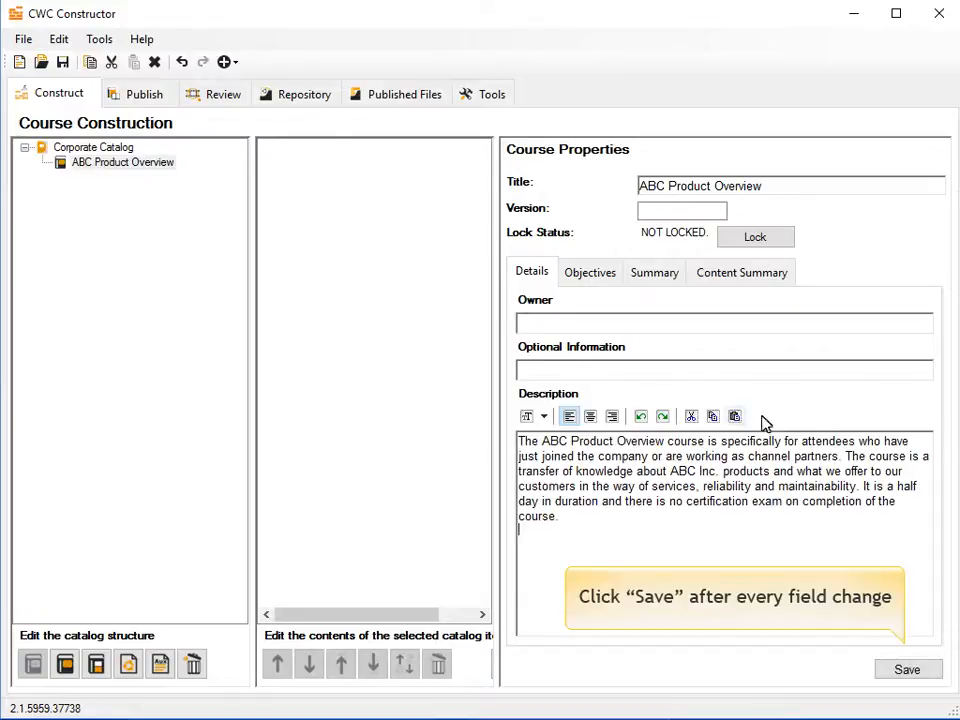
left_click(903, 670)
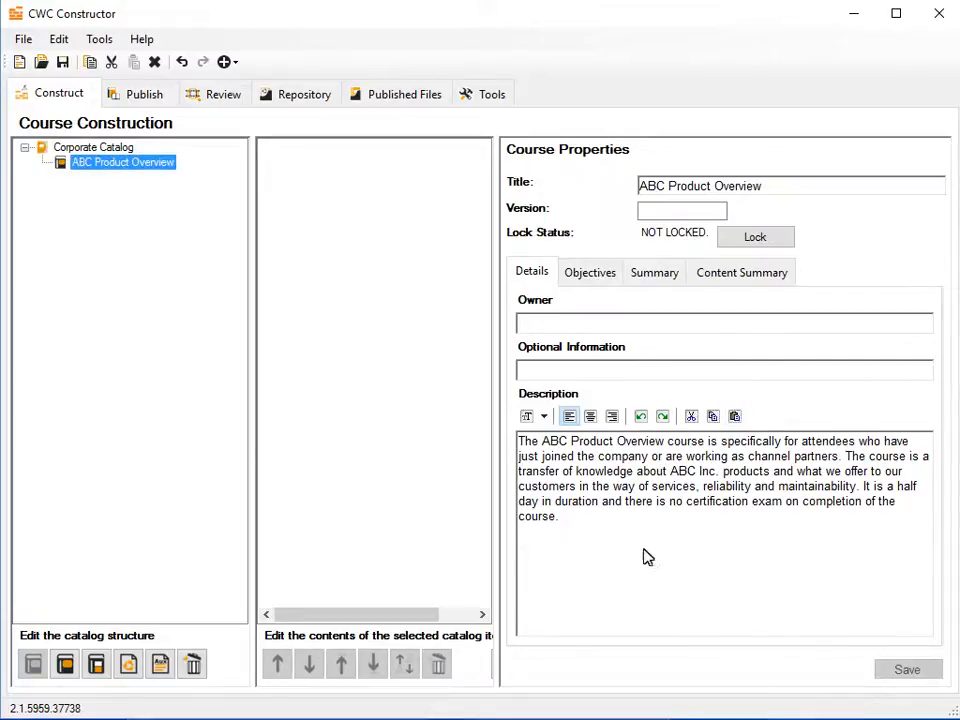
Copy the Course Objectives text with its three bullet lines from the Word storyboard into the course's Objectives and save it
left_click(578, 274)
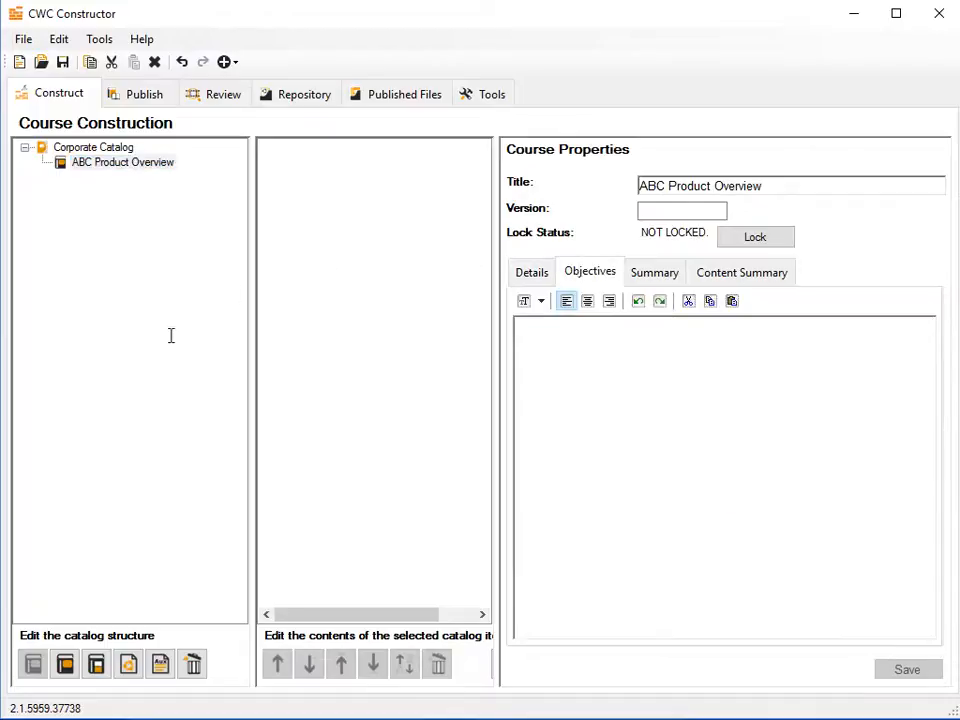
key("alt+Tab")
left_click_drag(171, 336, 467, 386)
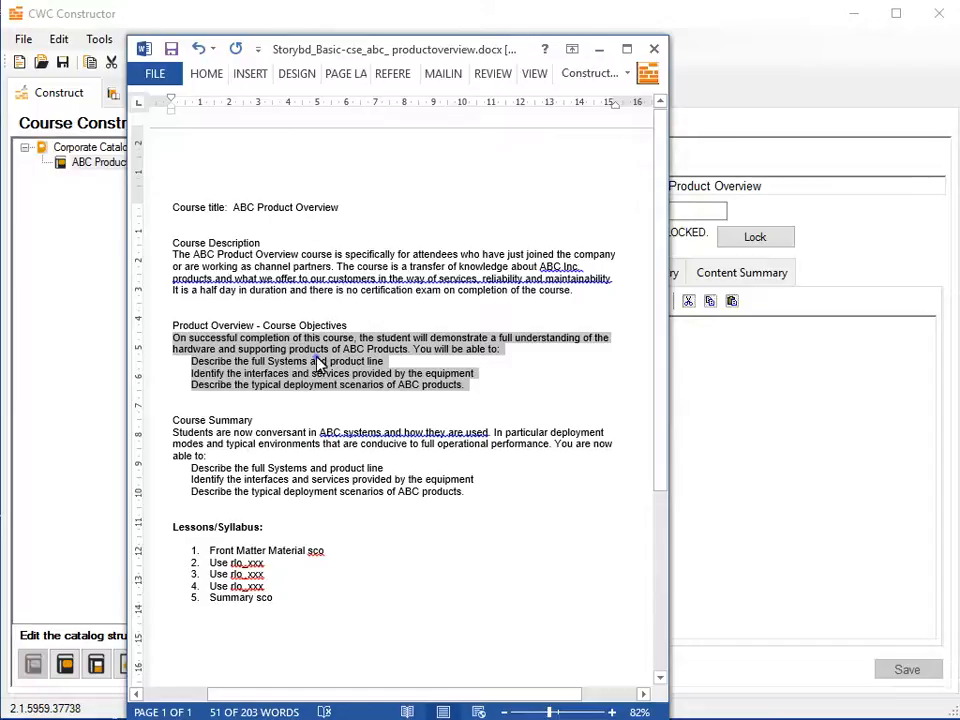
right_click(317, 364)
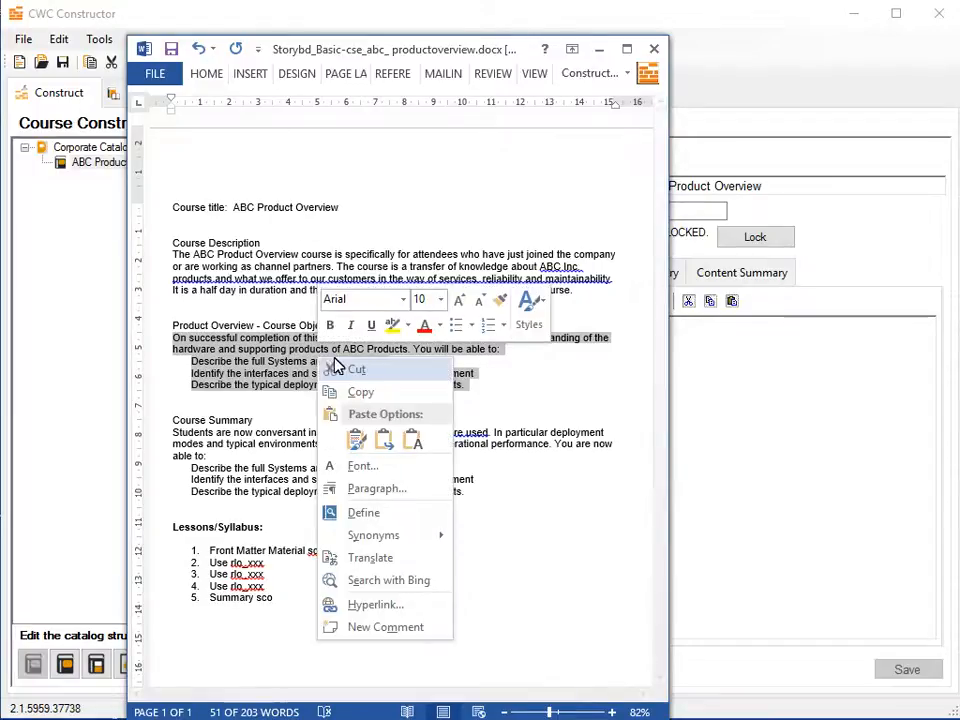
left_click(372, 391)
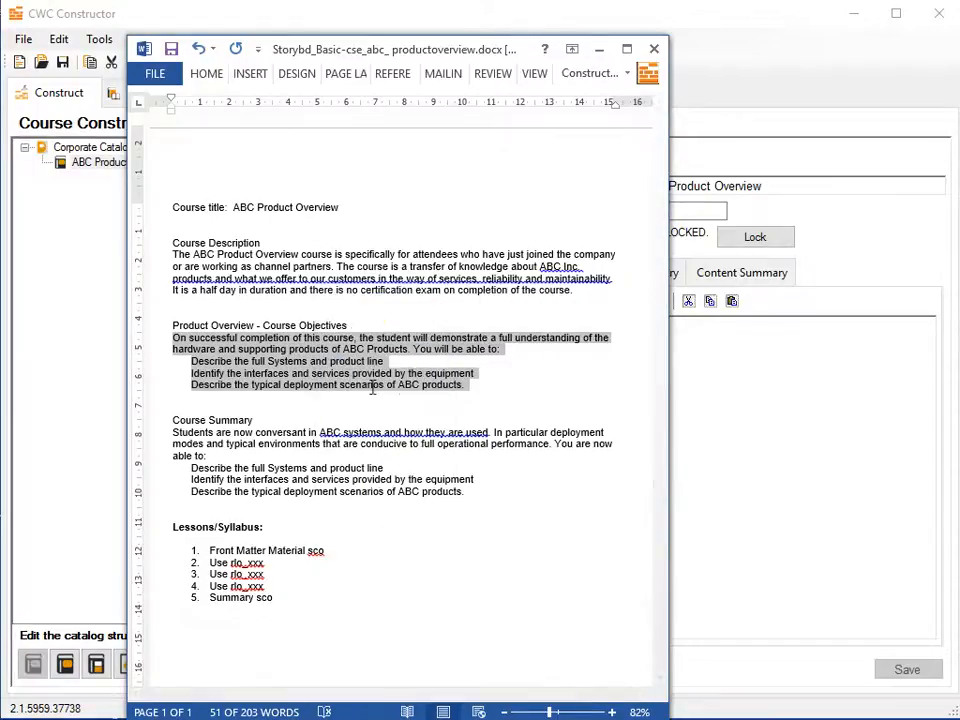
left_click(818, 448)
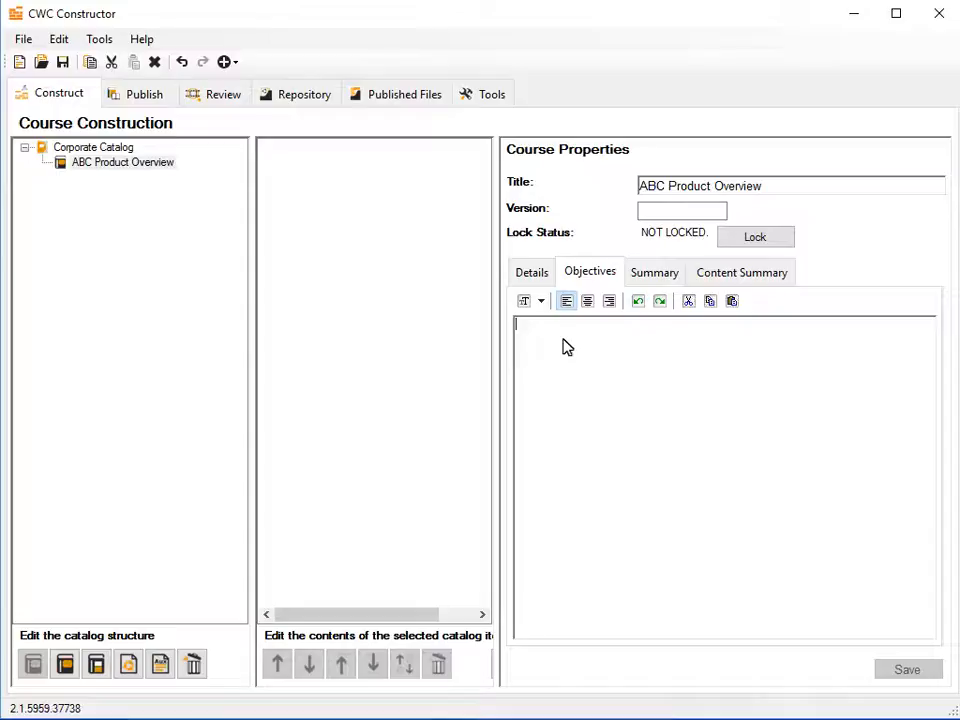
left_click(732, 301)
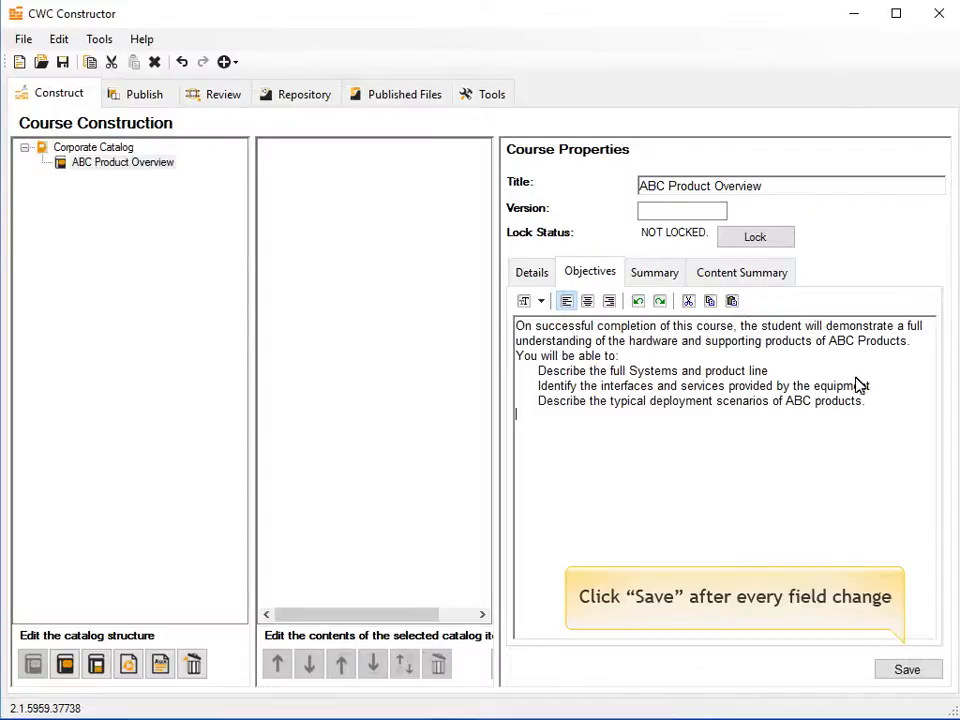
left_click(907, 671)
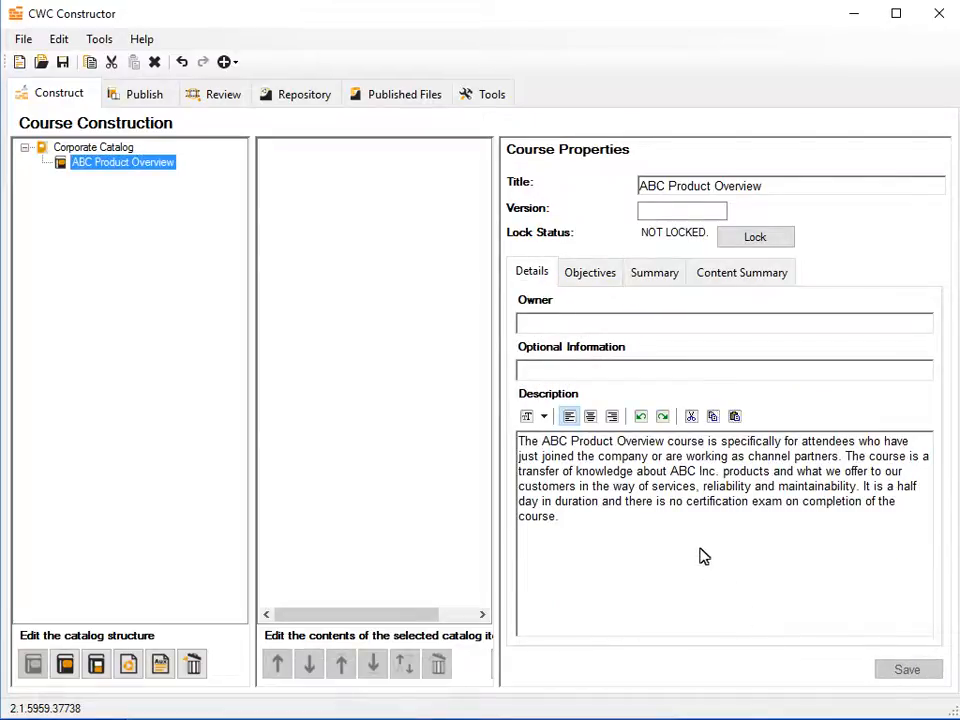
Copy the Course Summary text with its three bullet lines from the Word storyboard into the course's Summary and save it
left_click(651, 272)
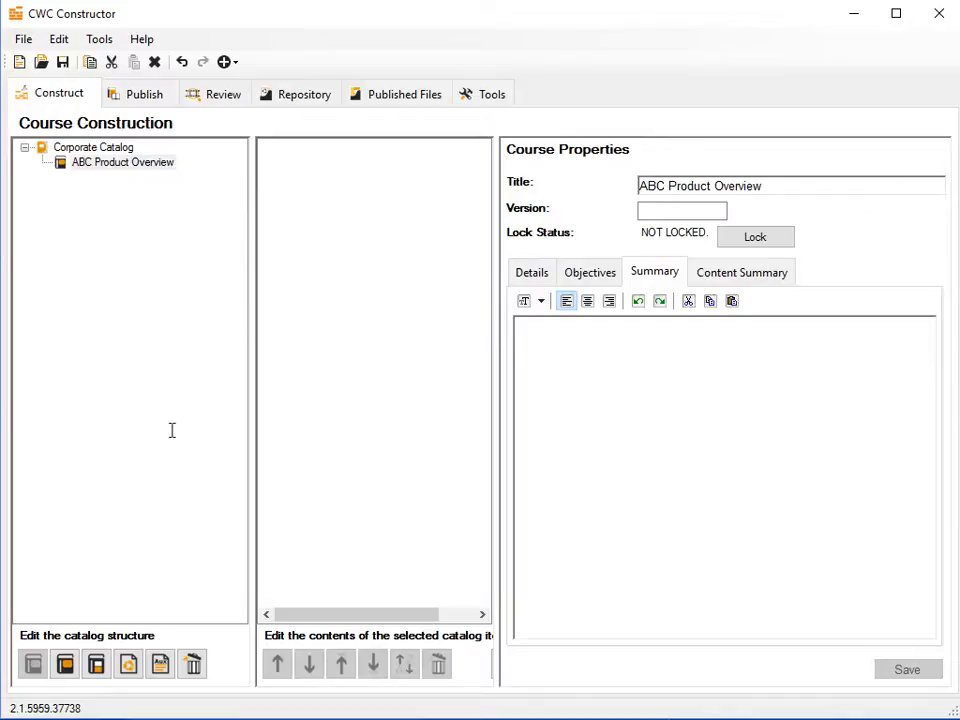
key("alt+Tab")
left_click_drag(172, 432, 463, 496)
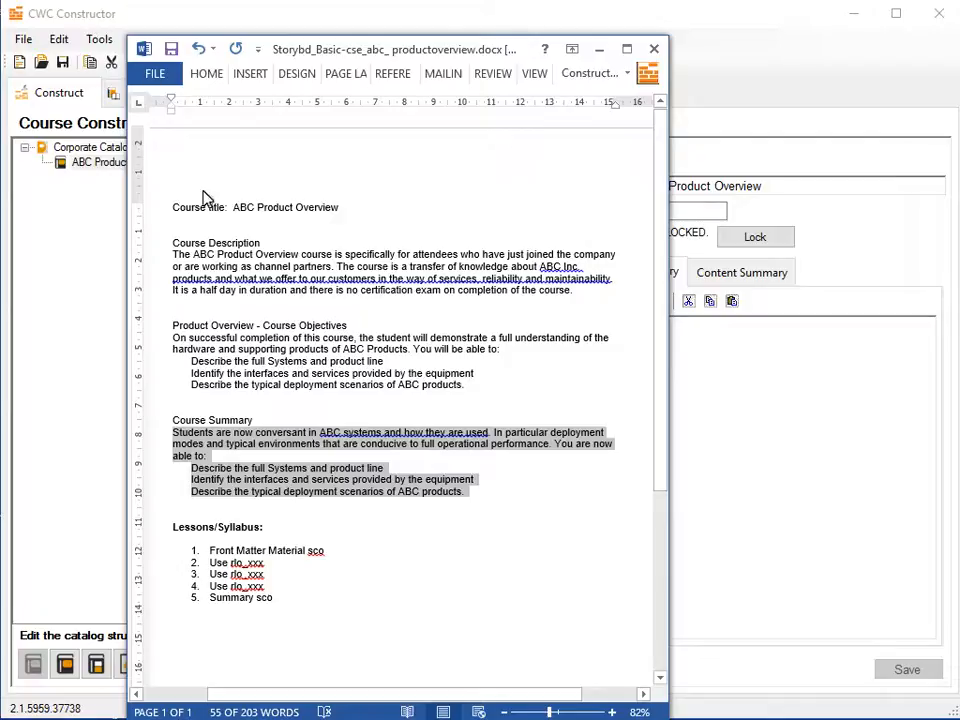
right_click(237, 479)
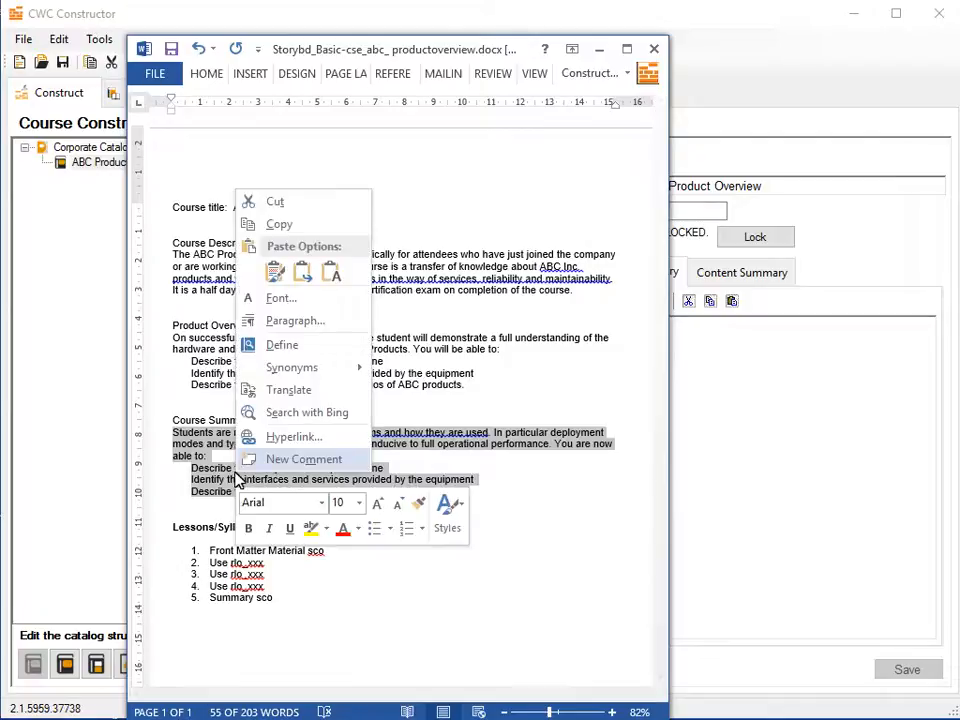
left_click(287, 222)
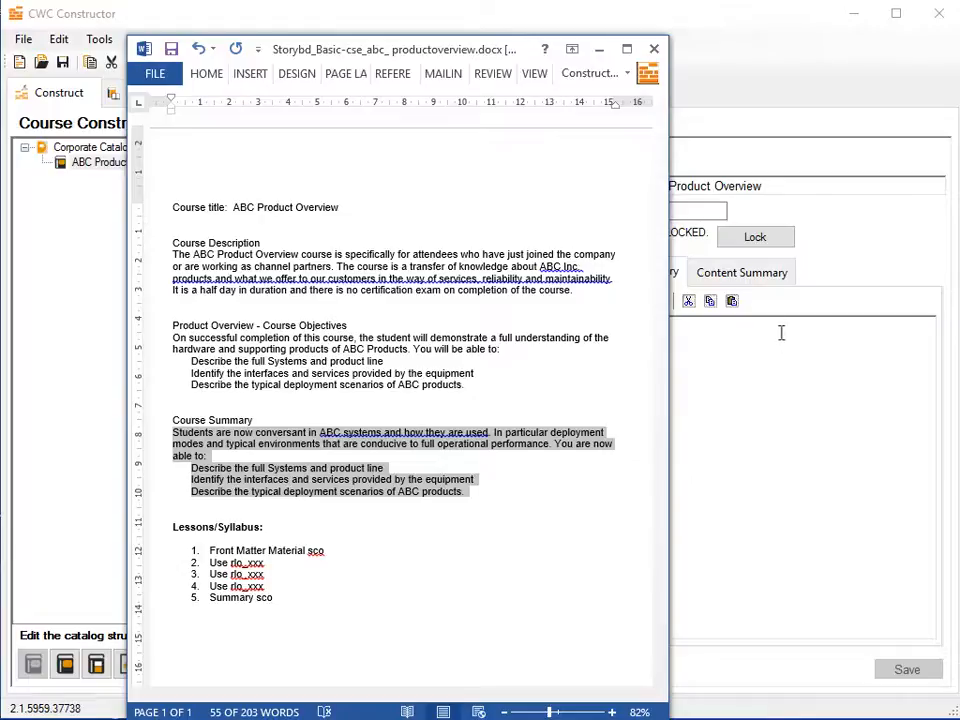
left_click(800, 396)
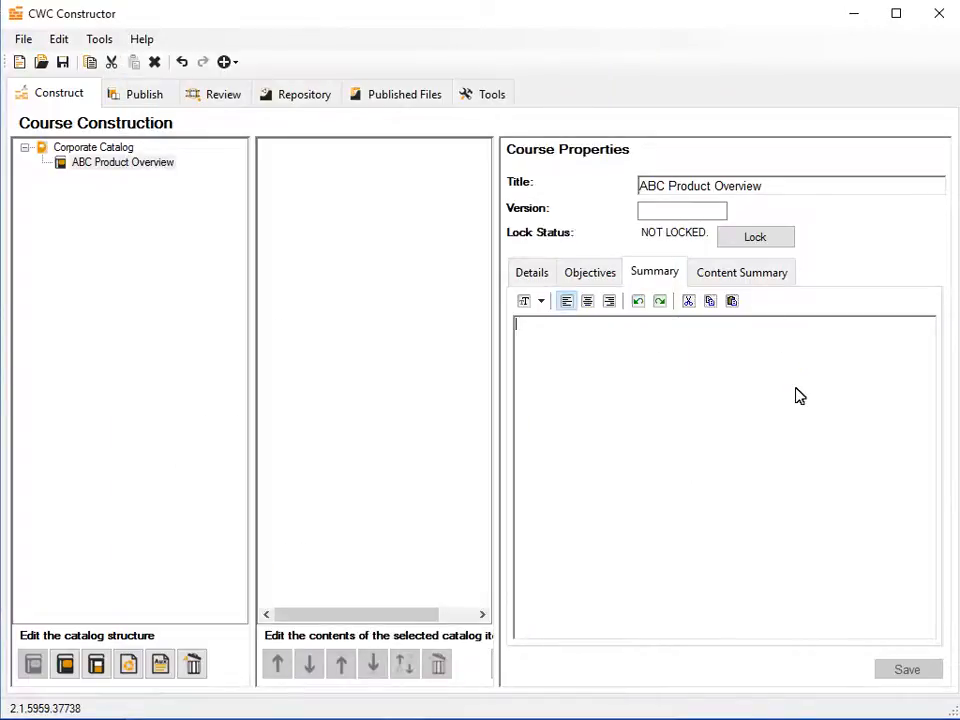
left_click(732, 301)
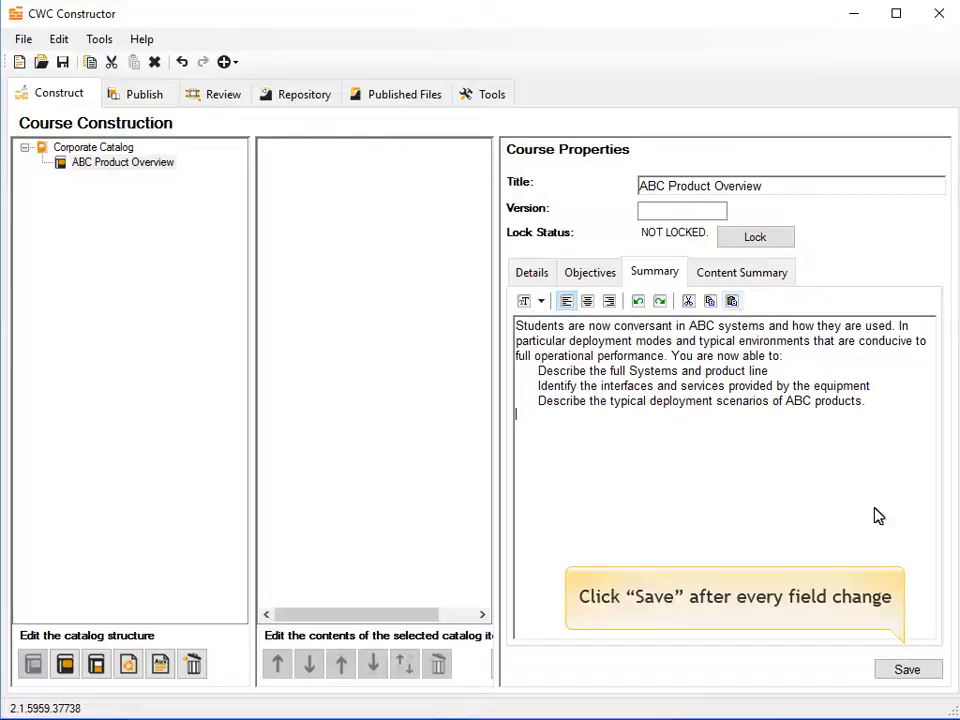
left_click(888, 670)
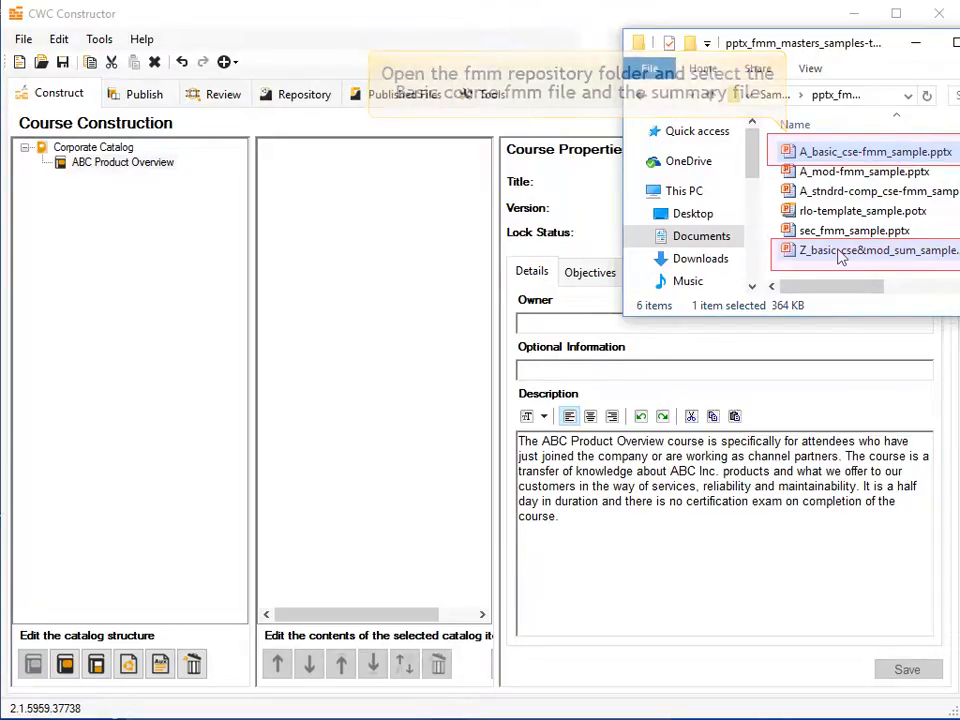
Add A_basic_cse-fmm_sample.pptx and Z_basic-cse&mod_sum_sample.pptx from the fmm masters folder to the ABC Product Overview course contents
left_click(840, 252, "ctrl")
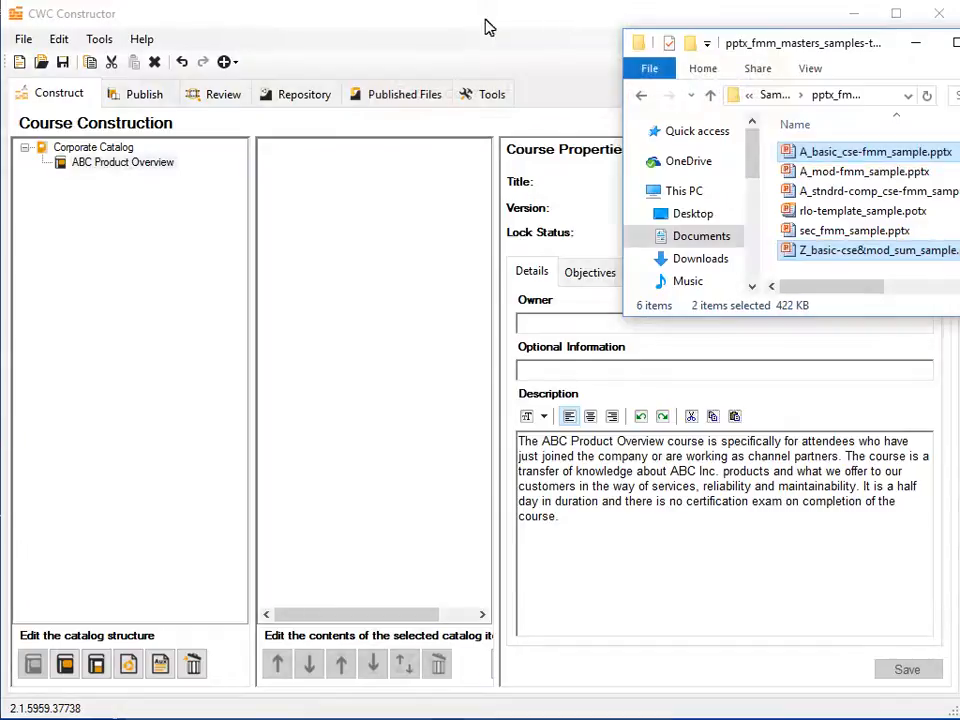
left_click_drag(820, 154, 435, 230)
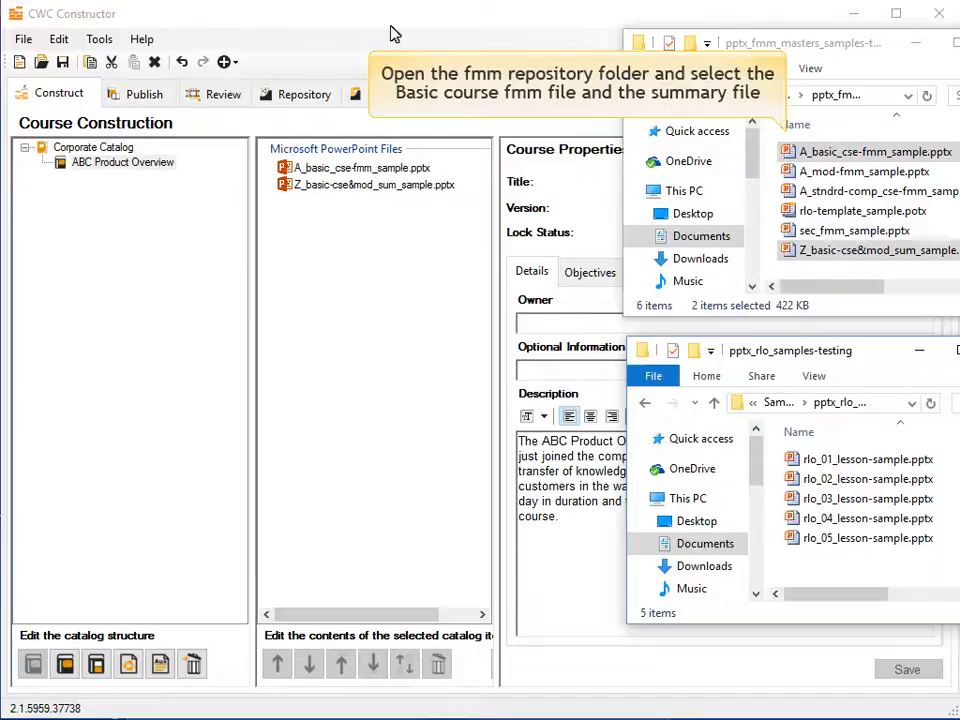
Add the rlo_01, rlo_02 and rlo_03 lesson sample files to the course and order them before Z_basic-cse&mod_sum_sample.pptx
left_click(810, 458)
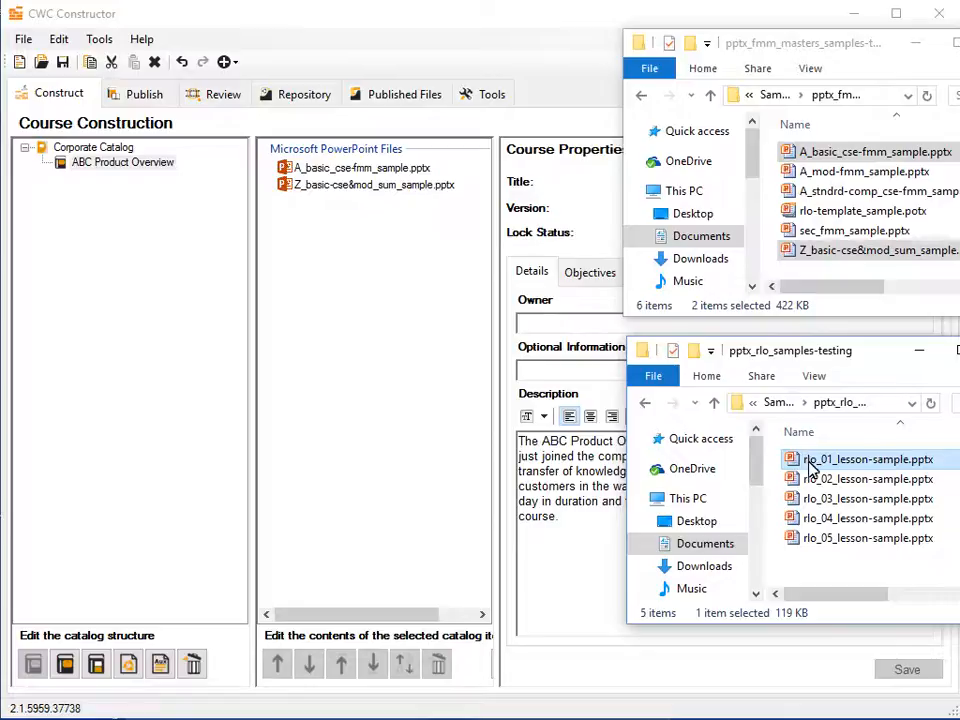
left_click(812, 500, "shift")
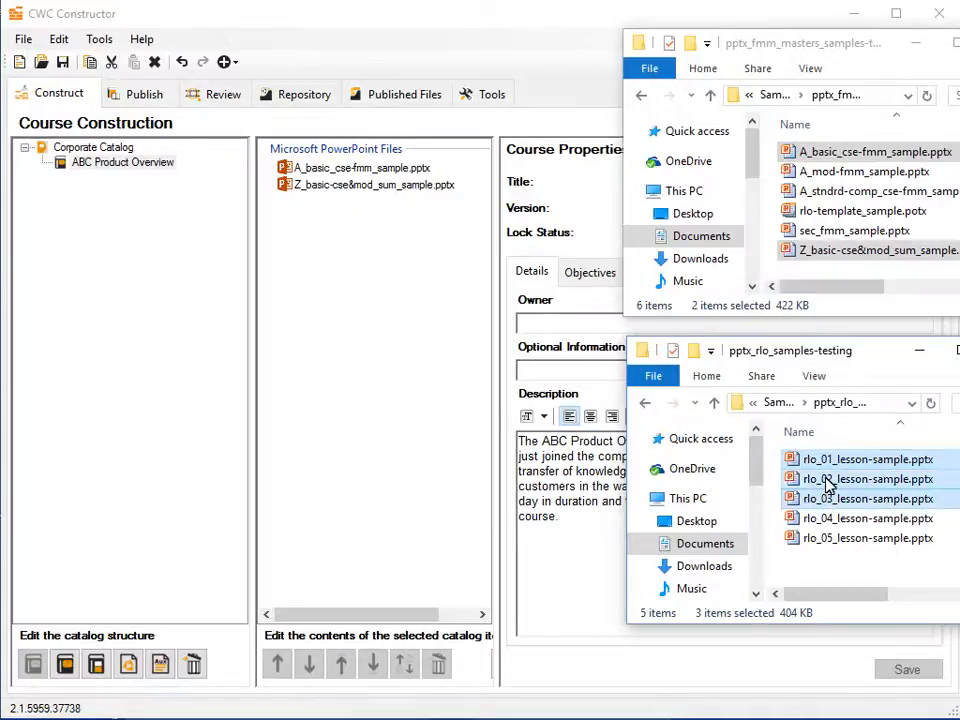
left_click_drag(718, 484, 364, 281)
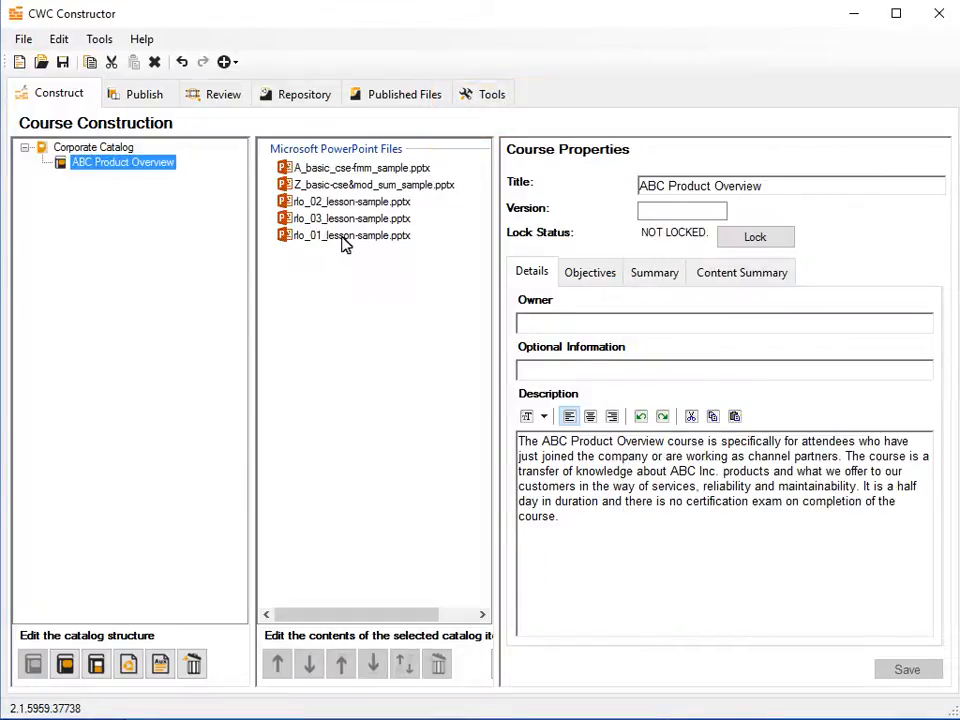
left_click(331, 187)
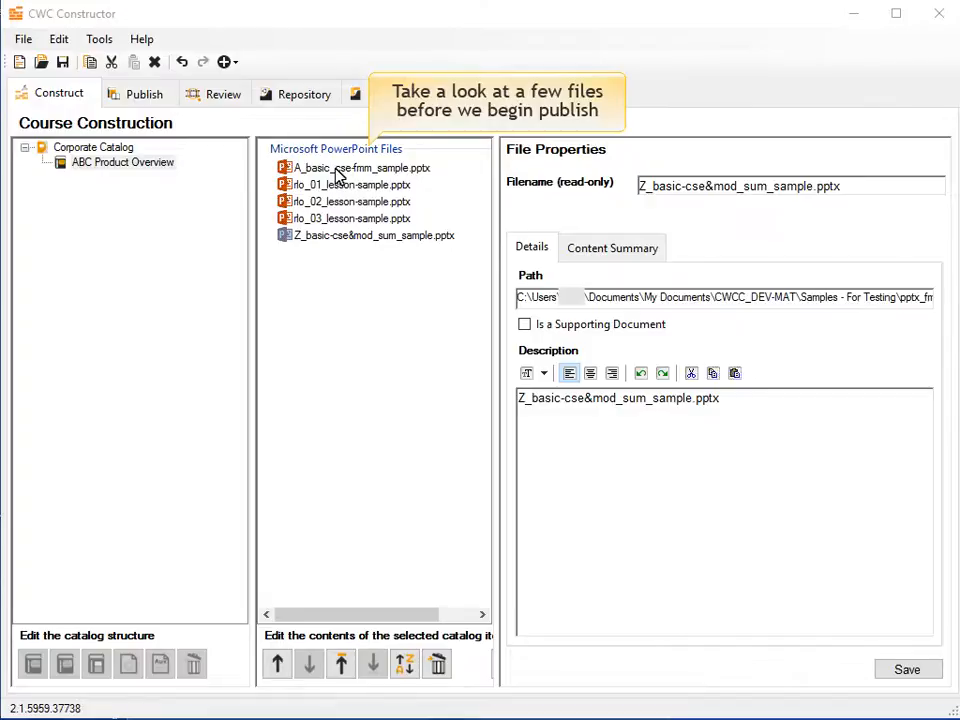
Open A_basic_cse-fmm_sample.pptx from the course contents and examine its slides and title variable
double_click(340, 169)
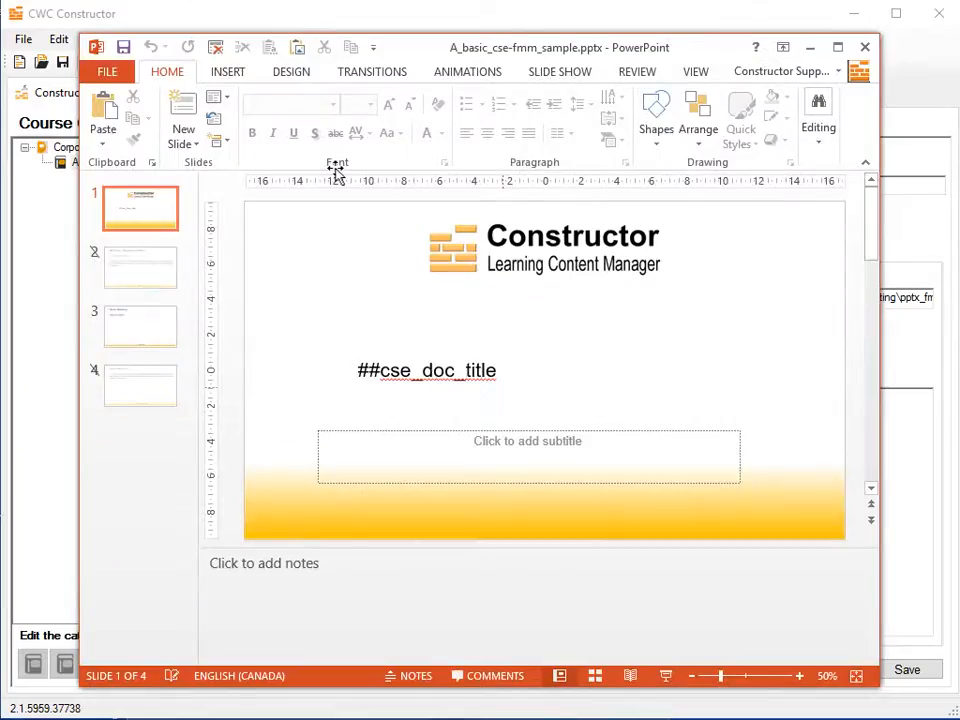
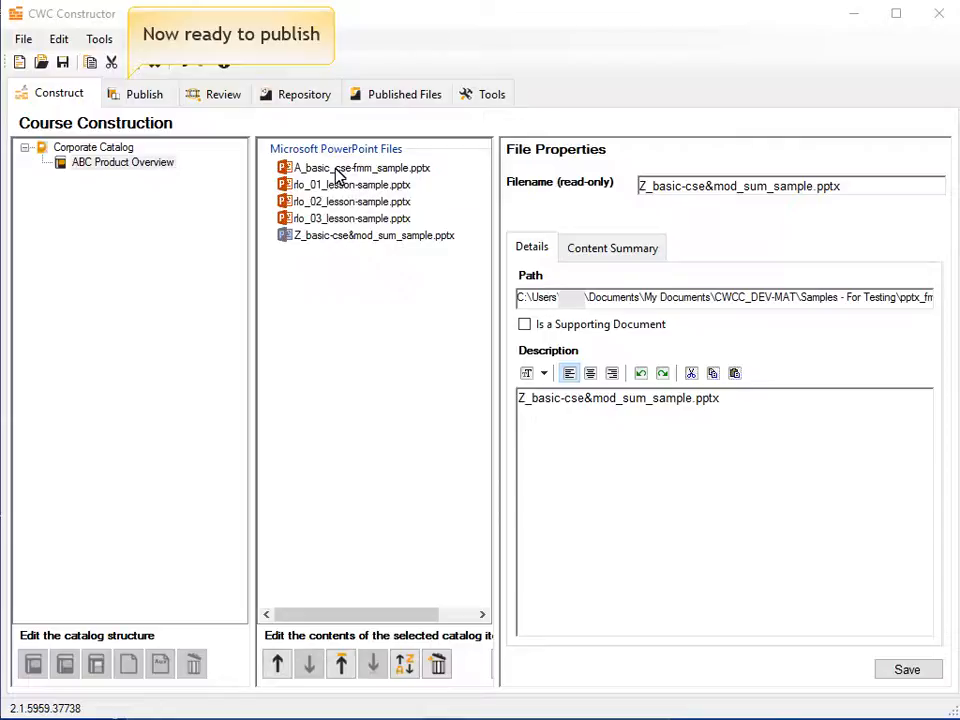
left_click(337, 180)
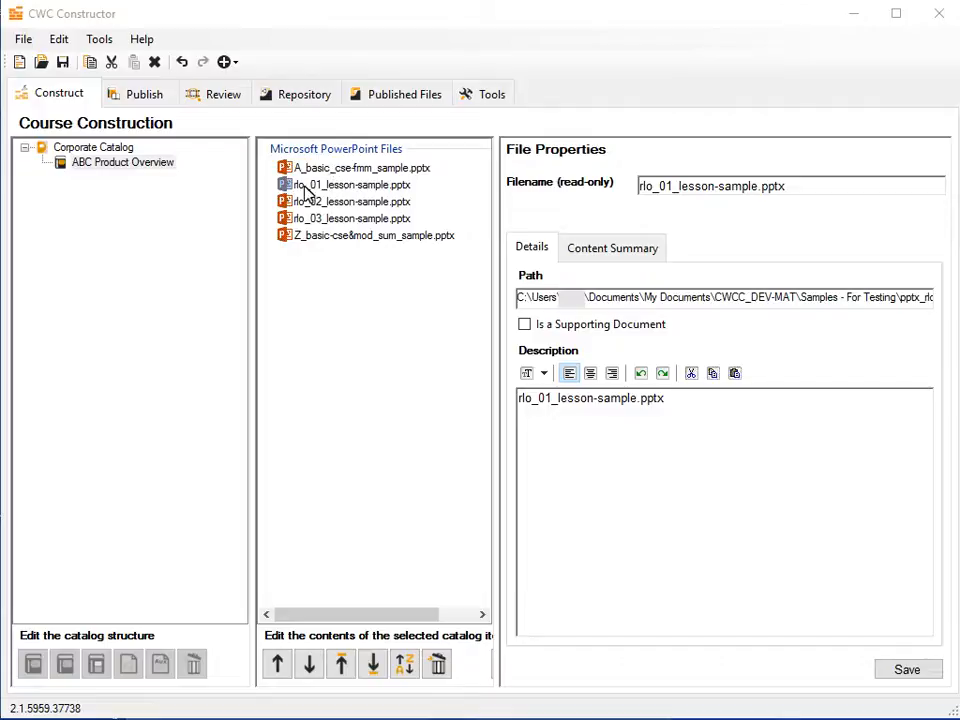
left_click(282, 342)
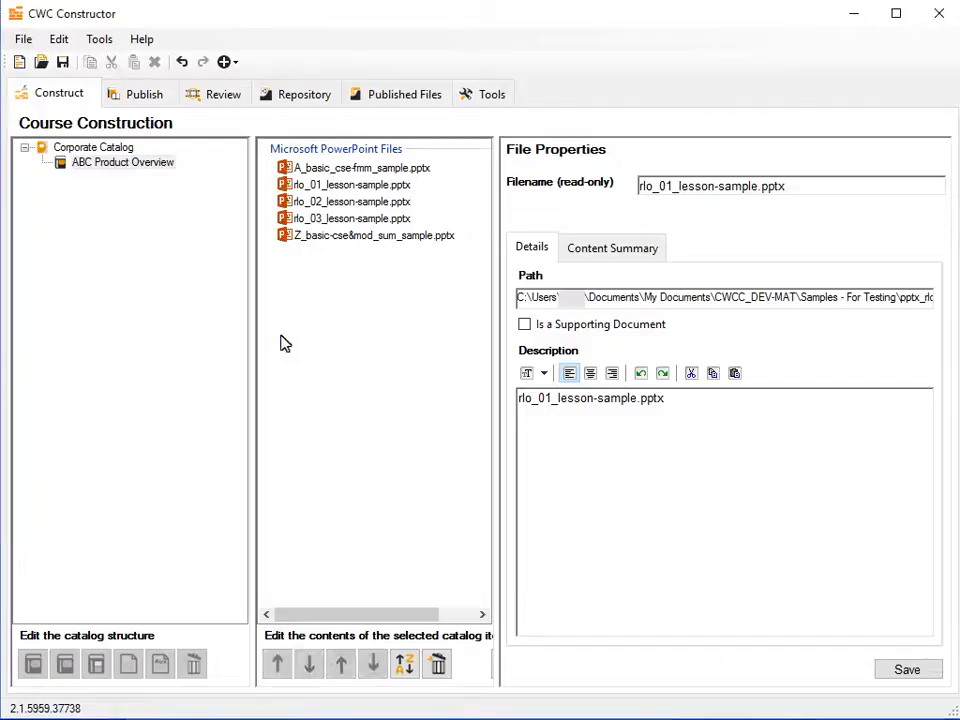
Set up publishing for the ABC Product Overview course with Microsoft Powerpoint output and Print and Bind to PDF after publish
left_click(121, 101)
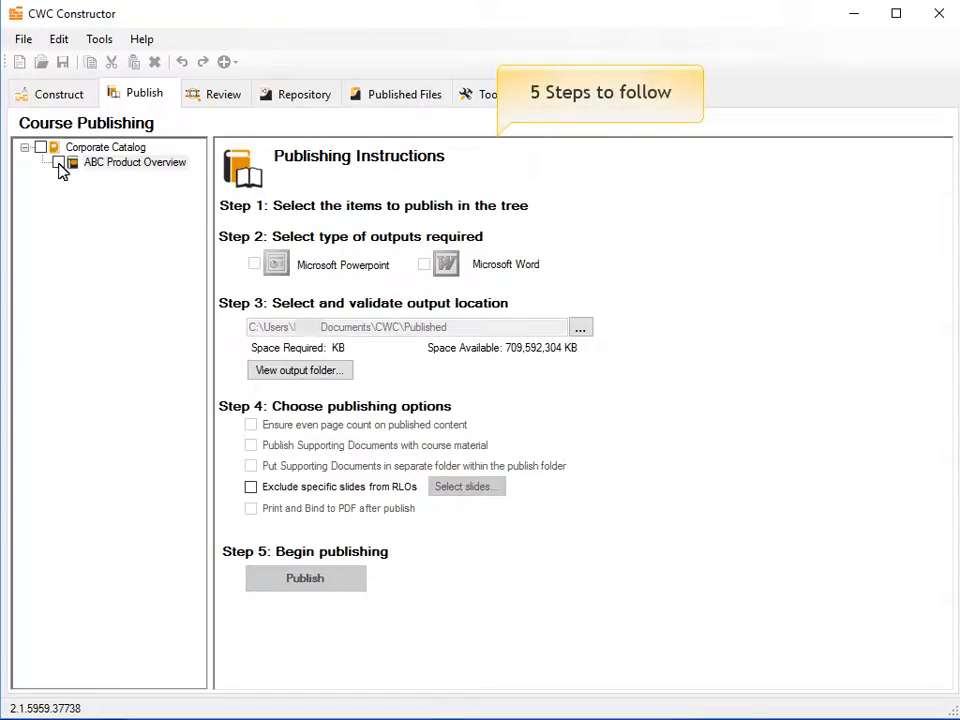
left_click(59, 164)
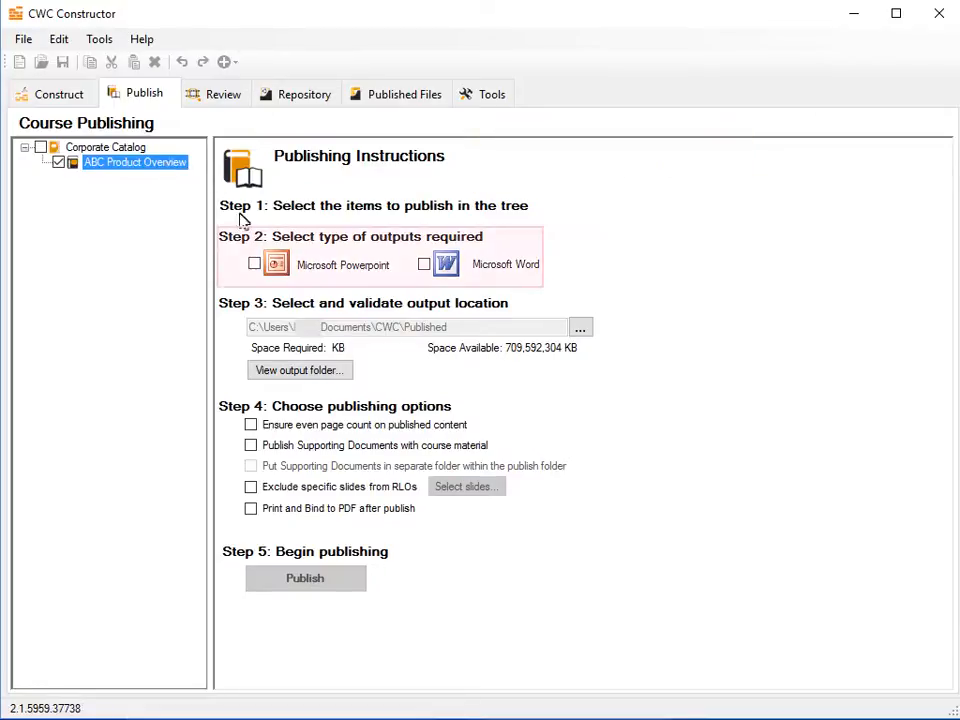
left_click(252, 265)
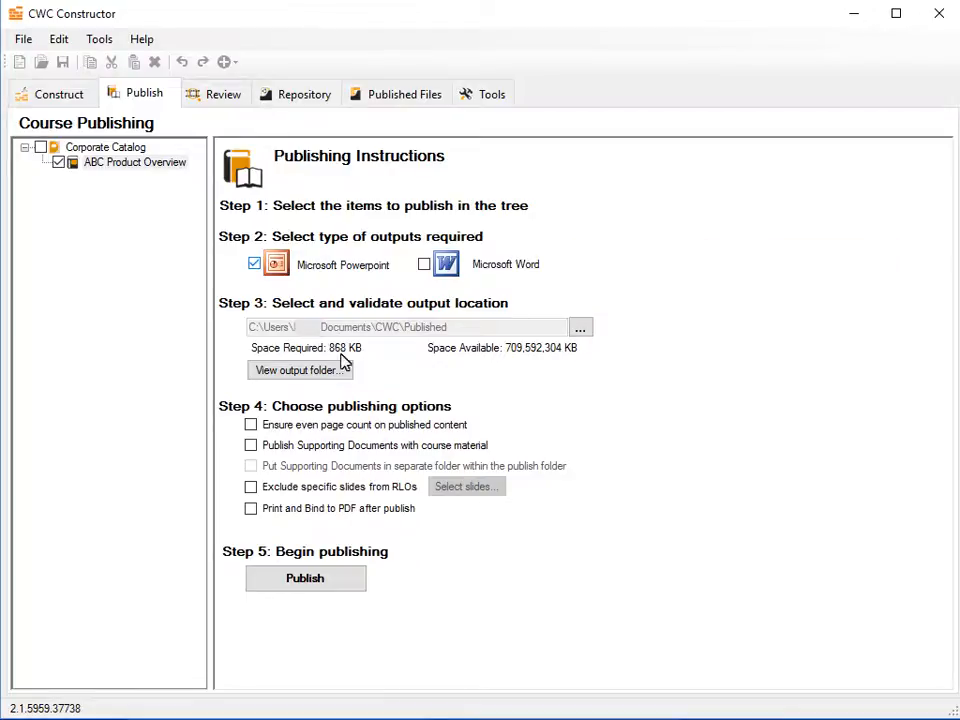
left_click(248, 507)
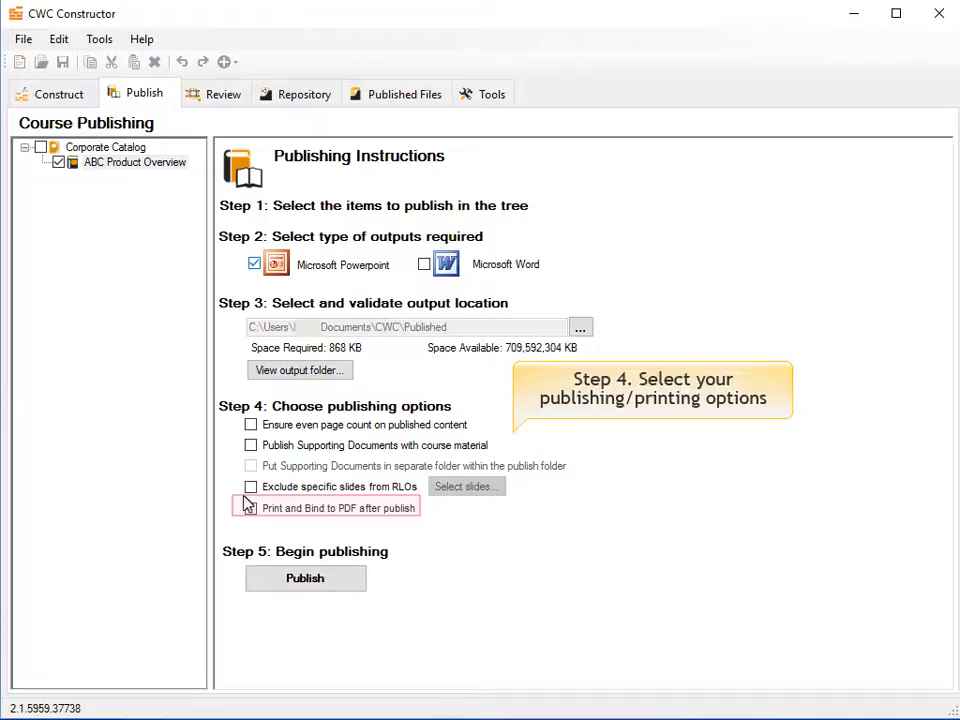
left_click(249, 507)
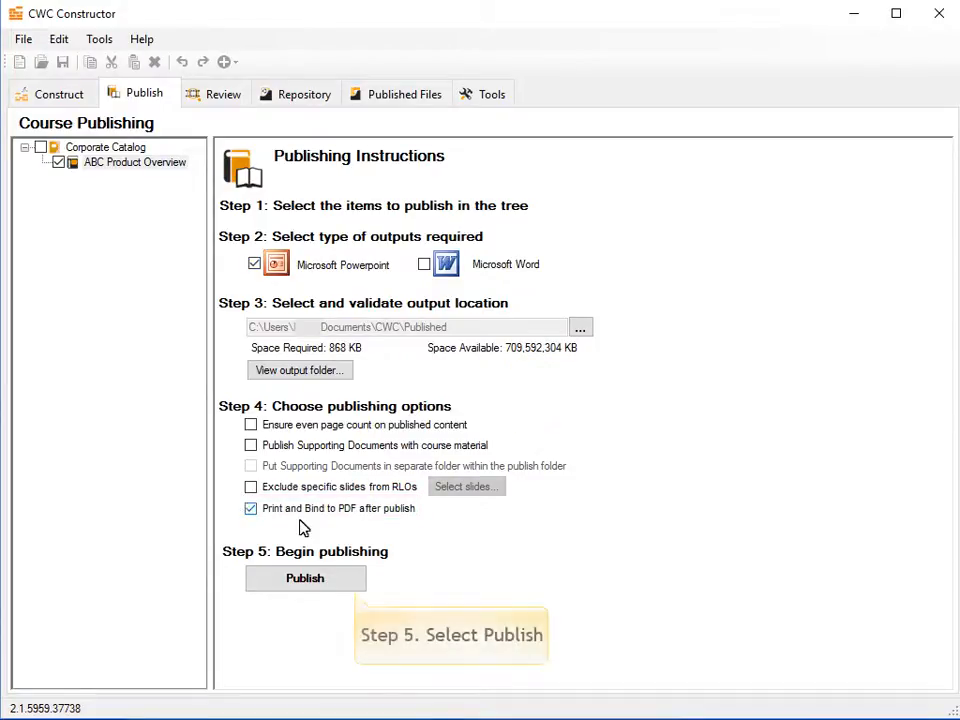
Publish the course, saving the Corporate Catalog and continuing through the publishing notice
left_click(305, 579)
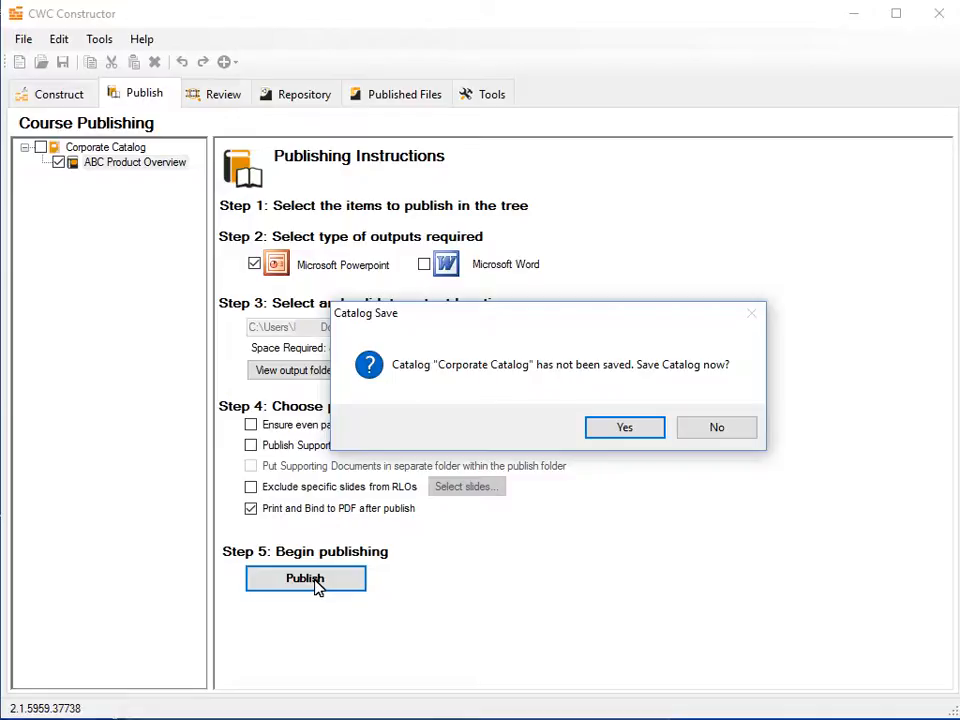
left_click(624, 427)
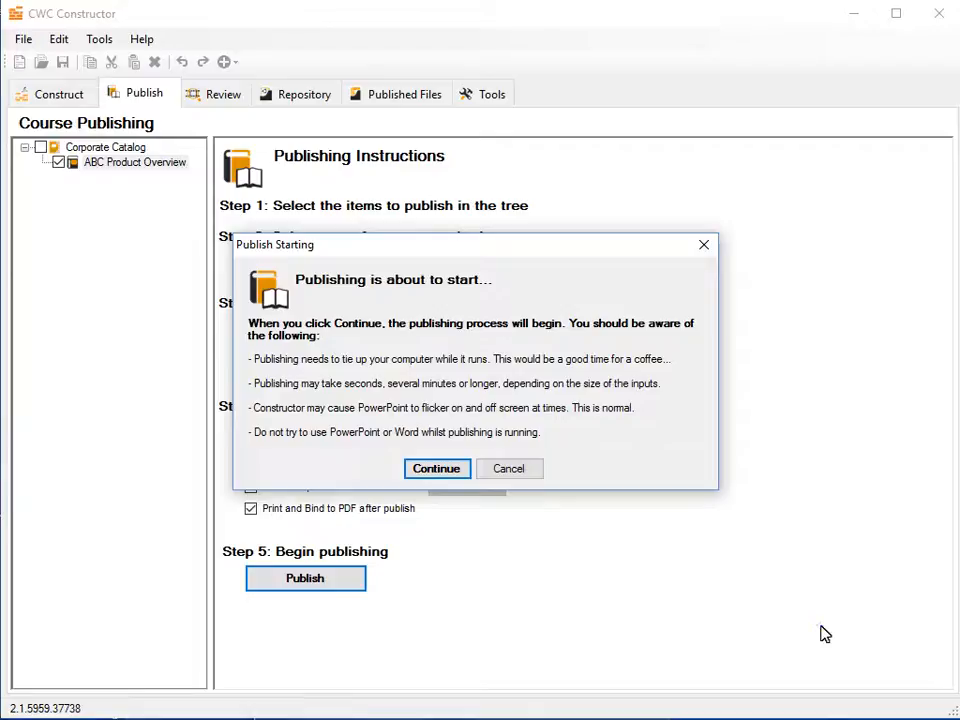
left_click(443, 476)
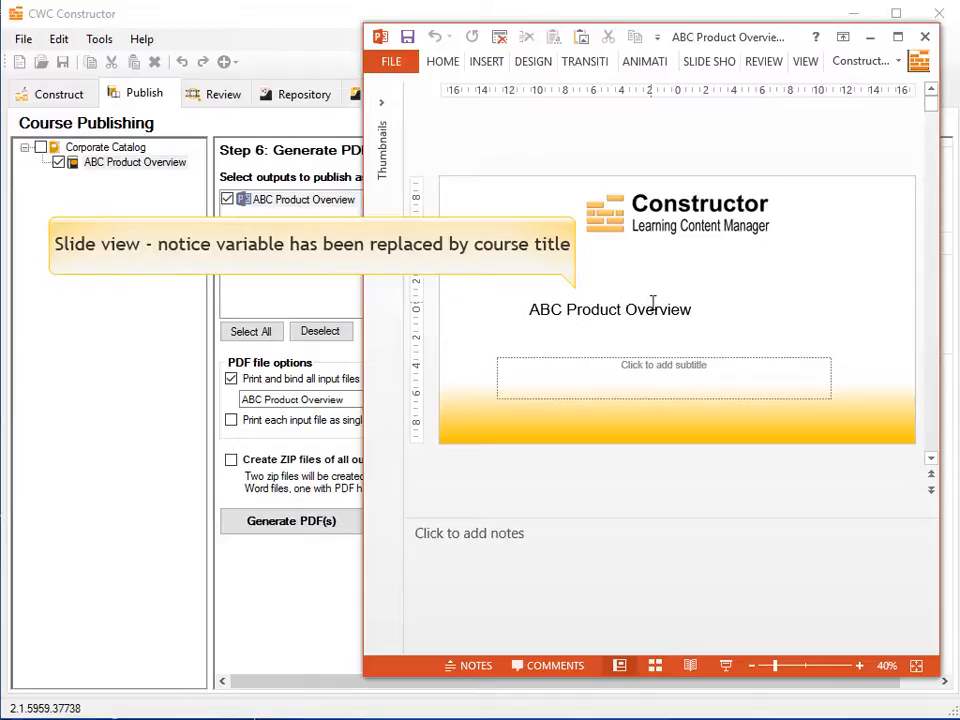
Examine the slides of the published ABC Product Overview presentation, moving on from the title slide
scroll(652, 305, "down", 1)
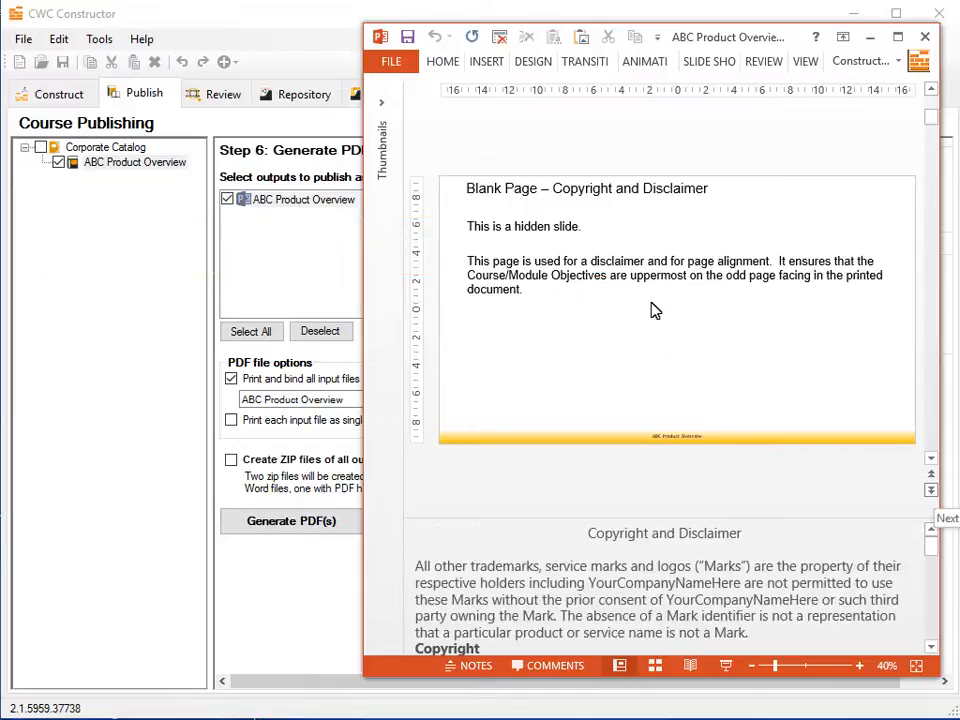